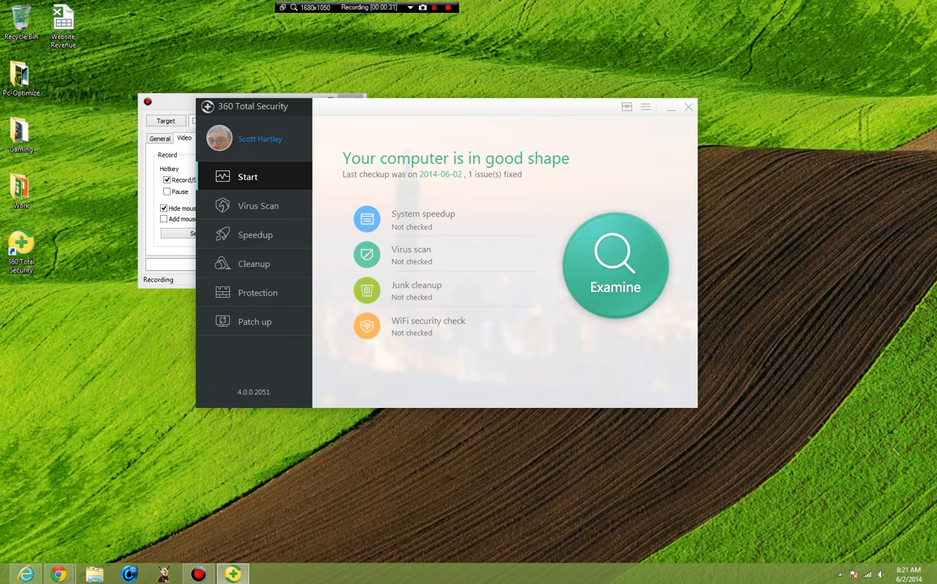
# Go to the Virus Scan section, check for program and virus database updates, and dismiss the result
pyautogui.click(259, 205)
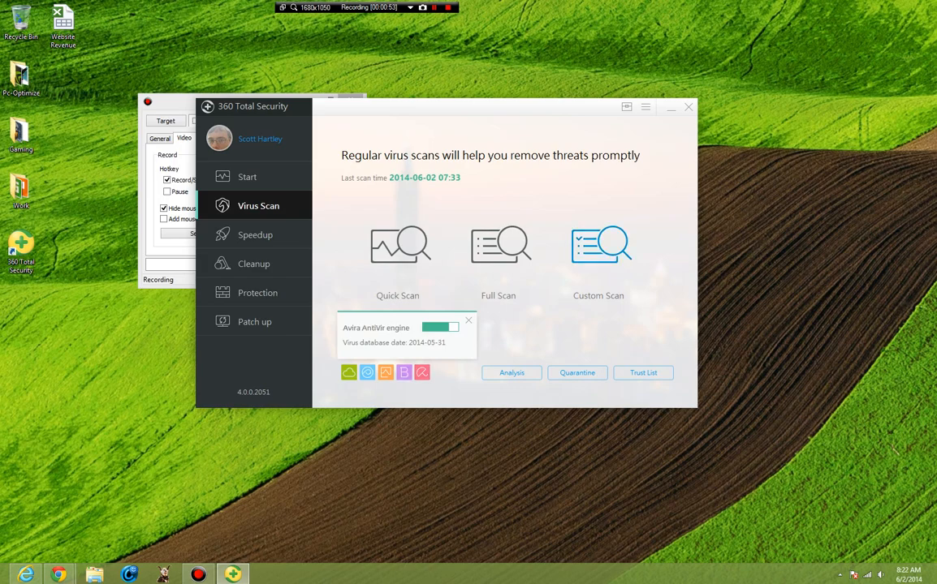
pyautogui.click(645, 106)
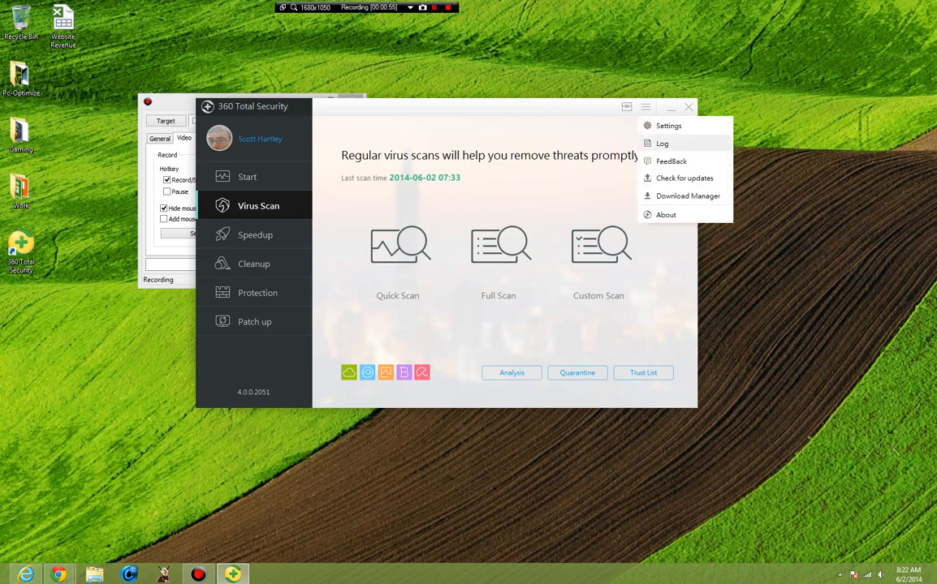
pyautogui.click(685, 178)
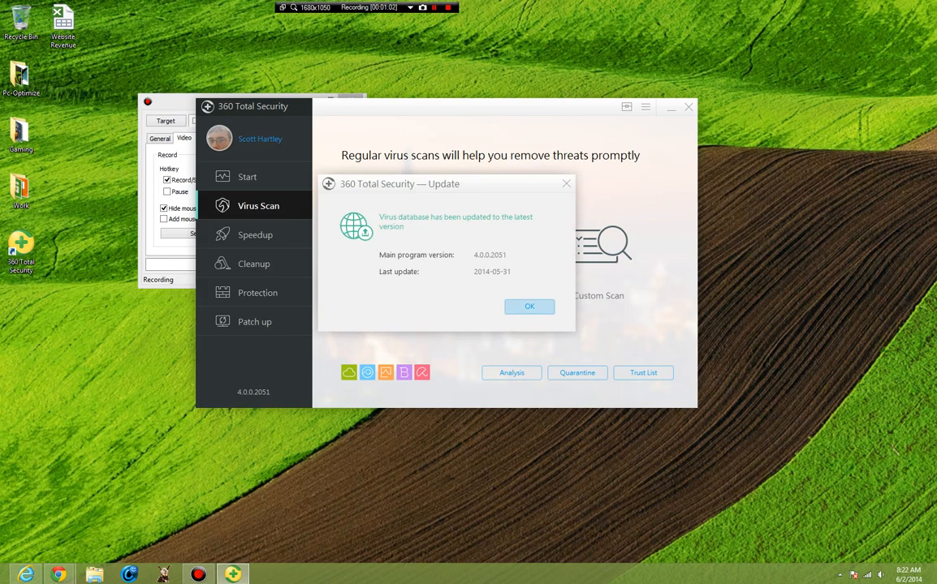
pyautogui.click(528, 306)
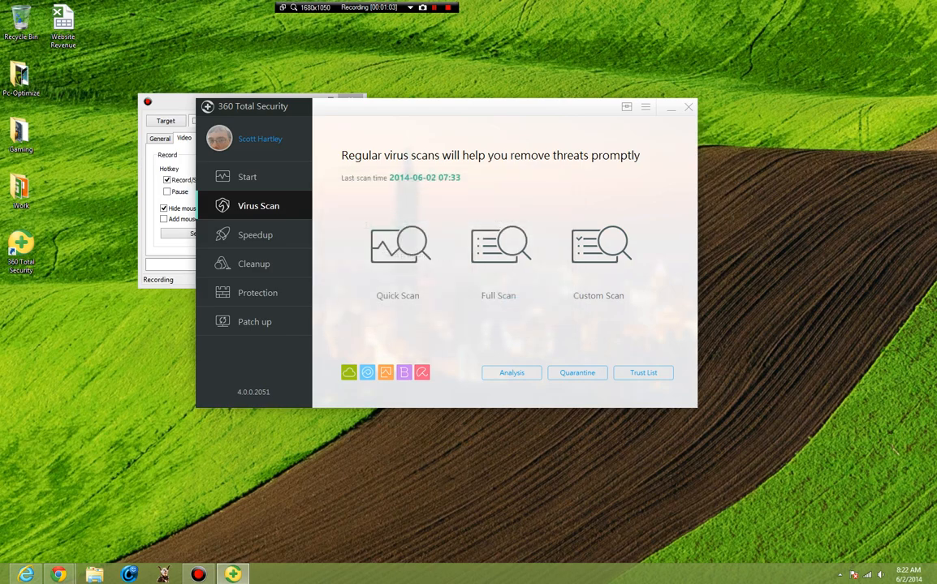
# View the directories offered for a Custom Scan and close the selection without starting a scan
pyautogui.moveTo(422, 372)
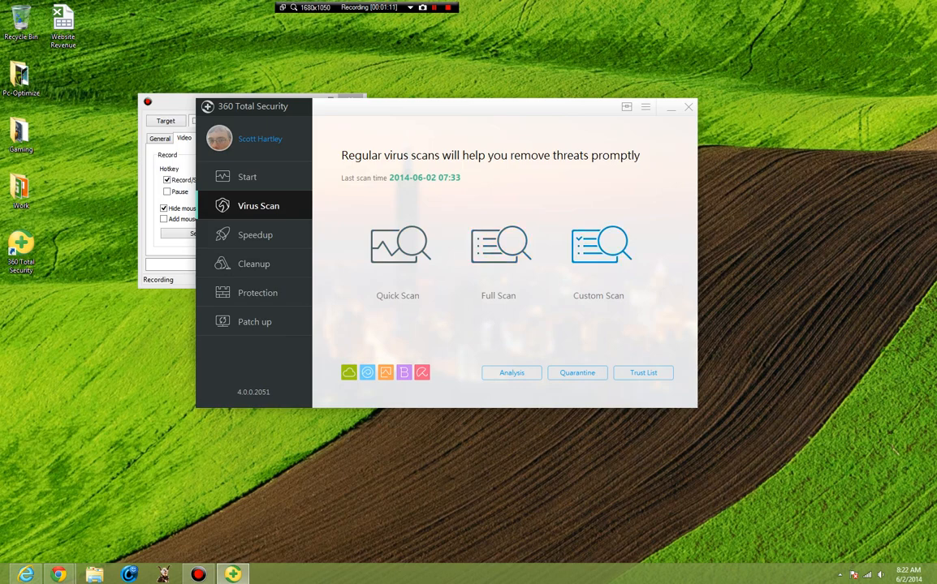
pyautogui.click(601, 245)
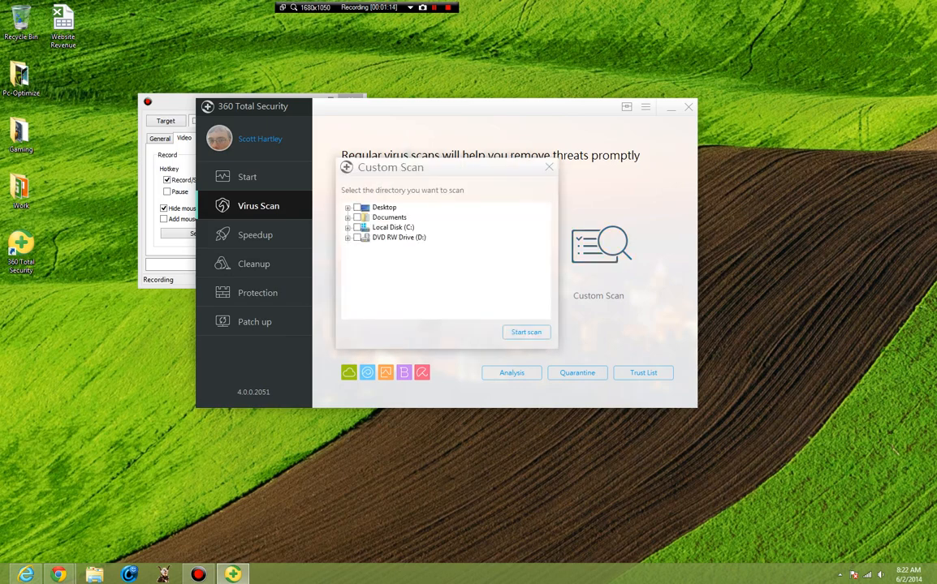
pyautogui.click(549, 167)
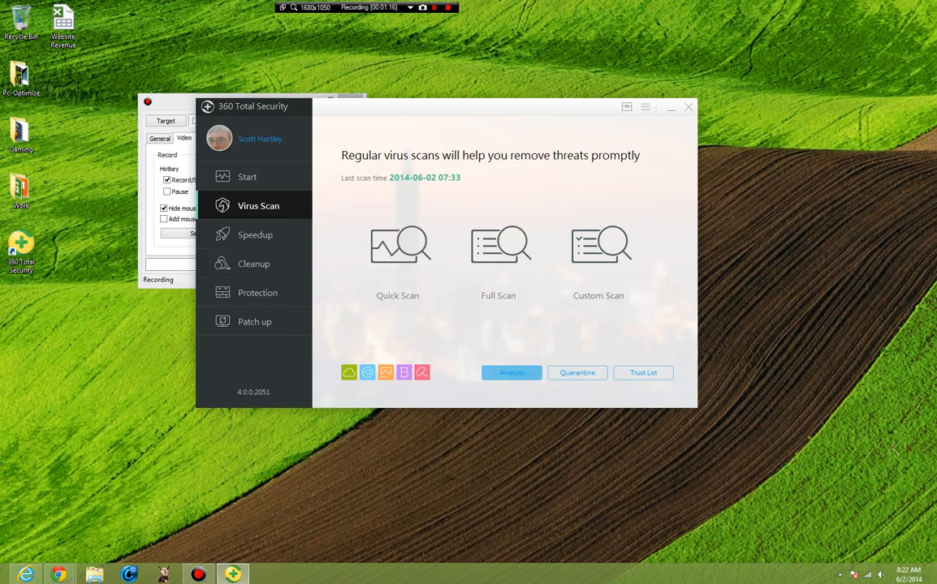
# Review the Cloud analysis list of uploaded files from start to end, then close it
pyautogui.click(512, 373)
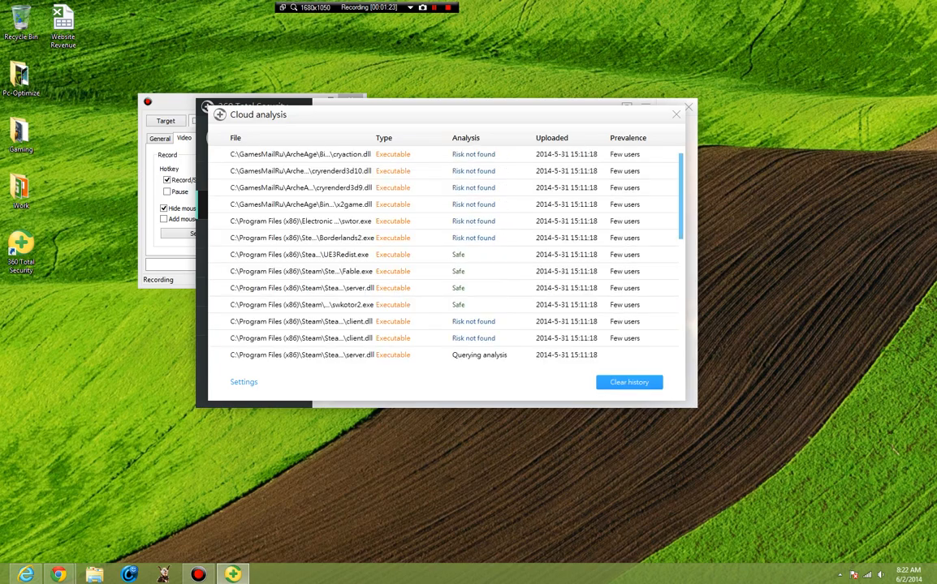
pyautogui.scroll(-2, 454, 256)
pyautogui.scroll(-5, 445, 255)
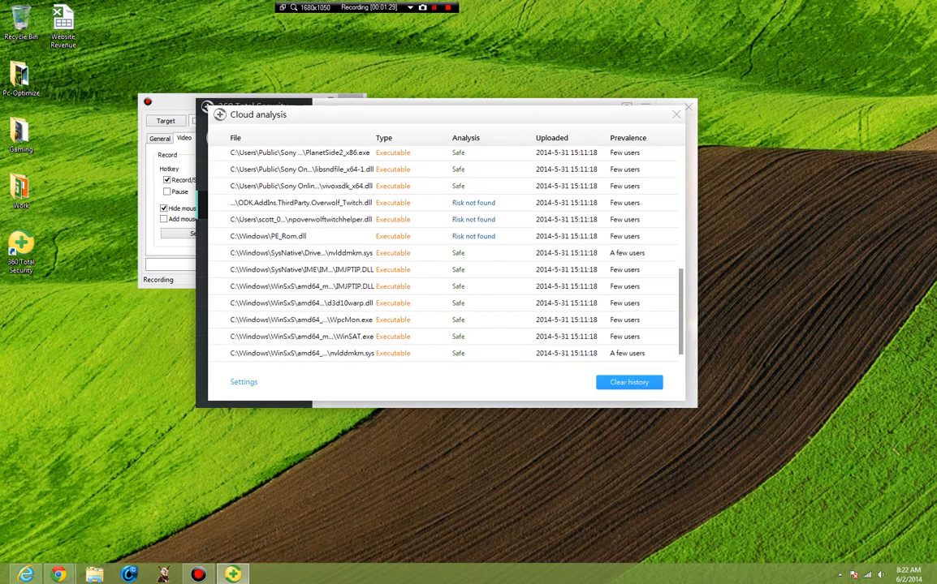
pyautogui.scroll(8, 445, 256)
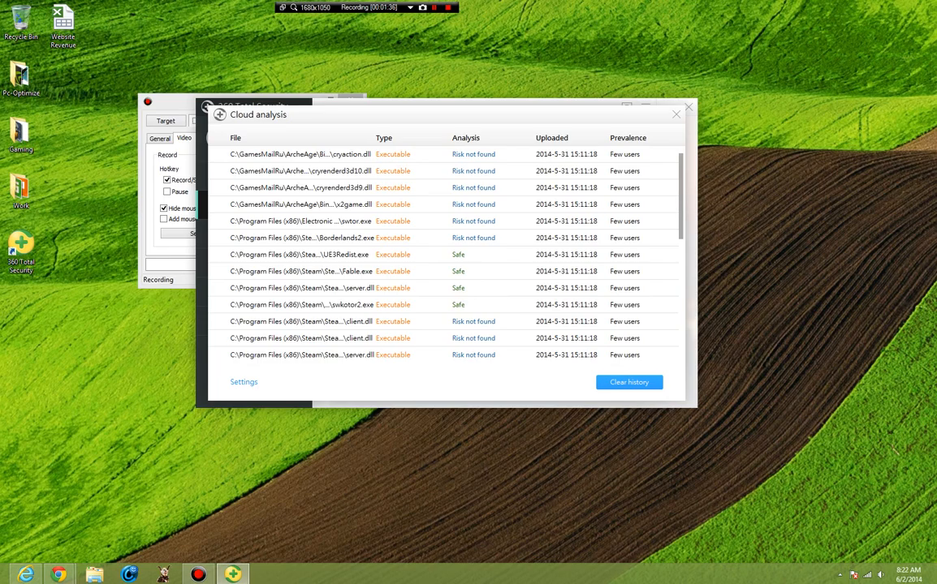
pyautogui.scroll(-10, 445, 256)
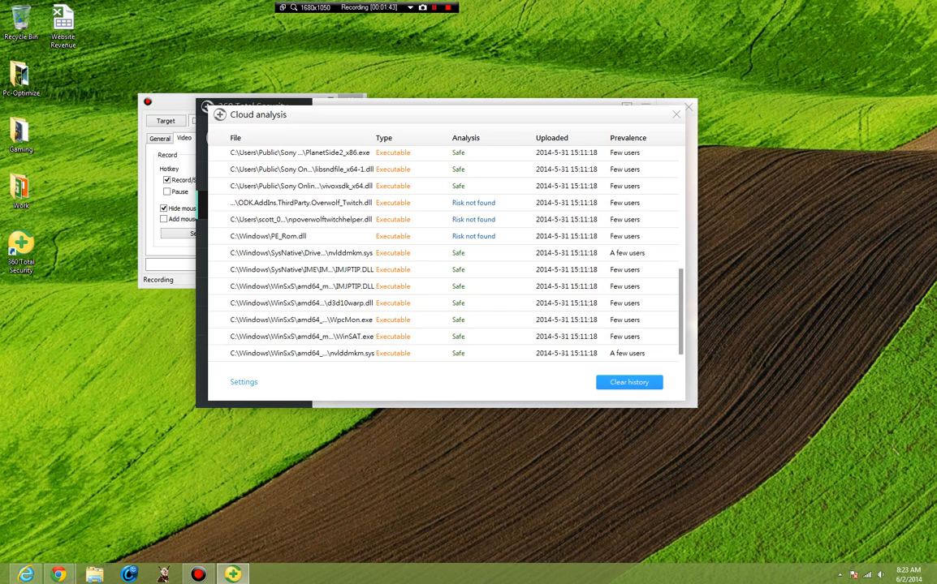
pyautogui.scroll(10, 445, 256)
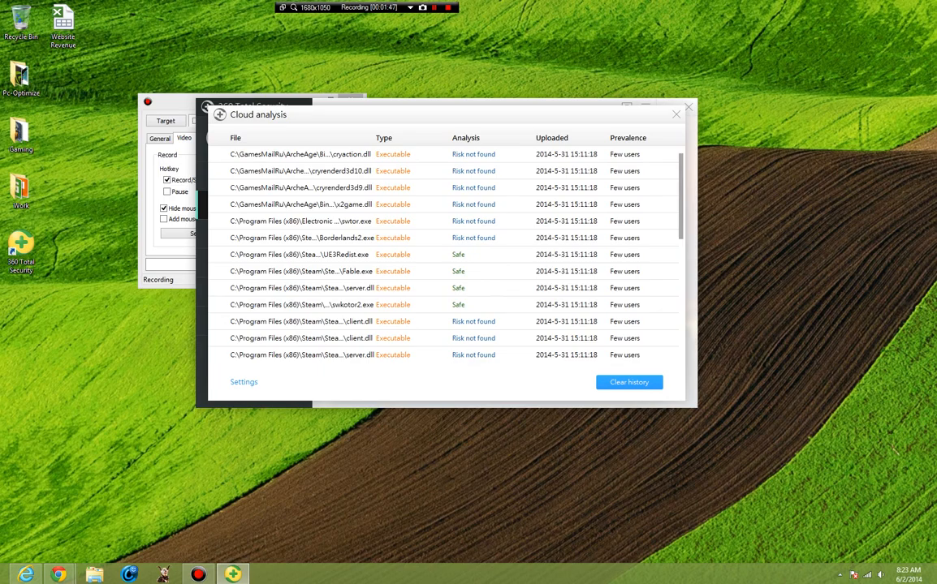
pyautogui.scroll(-10, 444, 256)
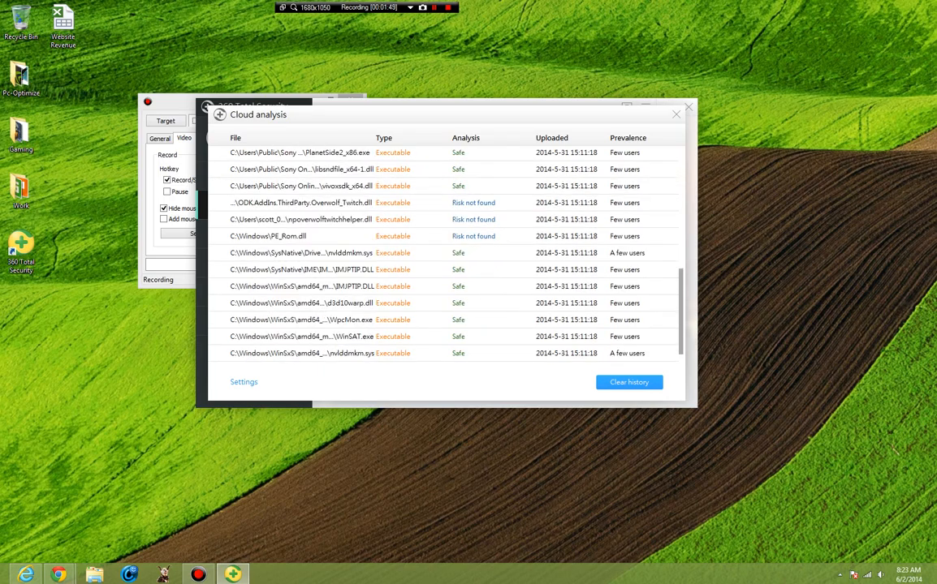
pyautogui.press('Escape')
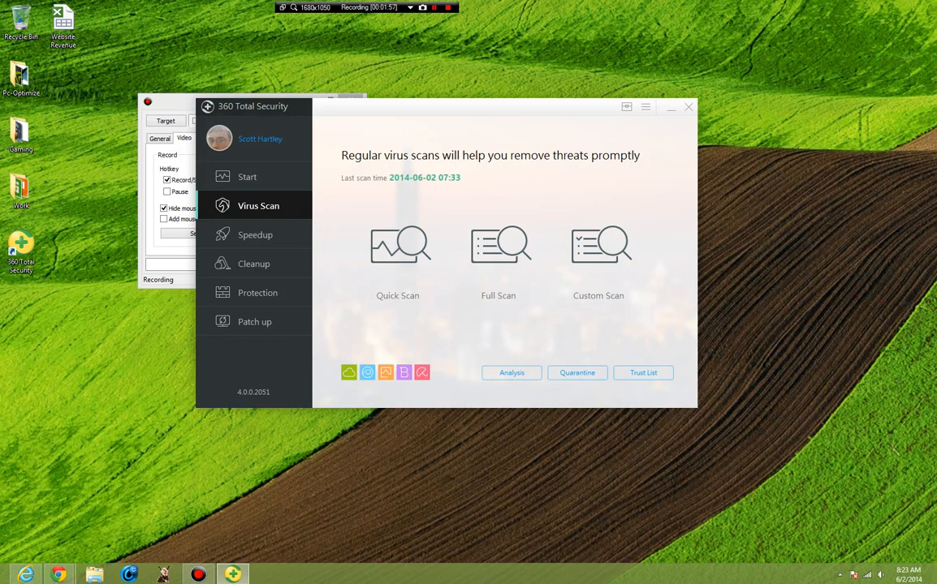
pyautogui.moveTo(172, 101); pyautogui.dragTo(121, 81)
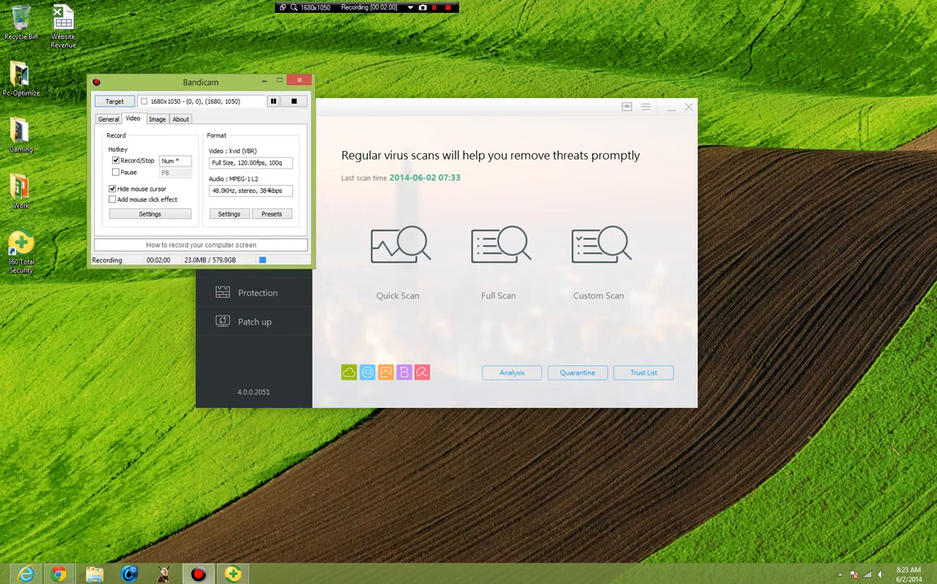
pyautogui.click(406, 113)
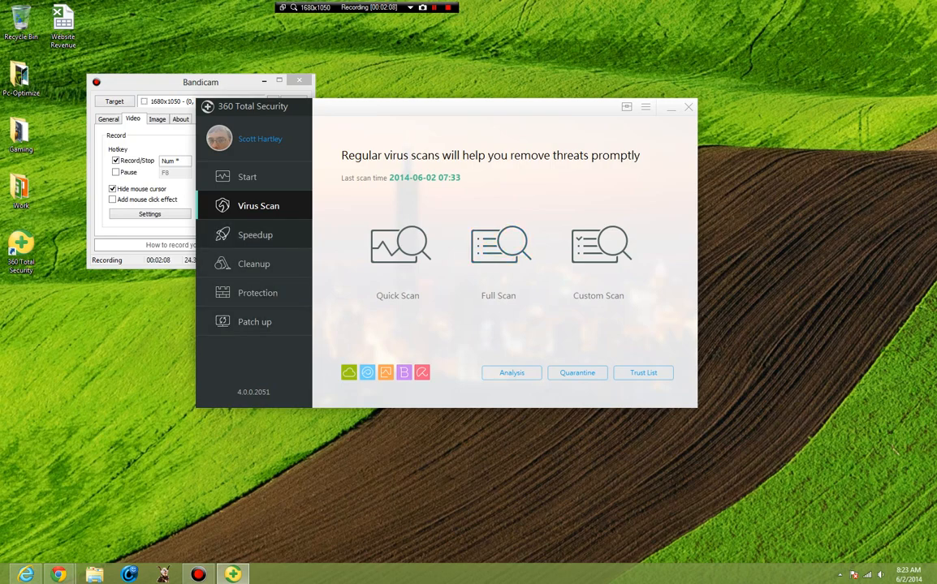
# Open the manual optimization of the Speedup section and examine the list of startup items
pyautogui.click(254, 234)
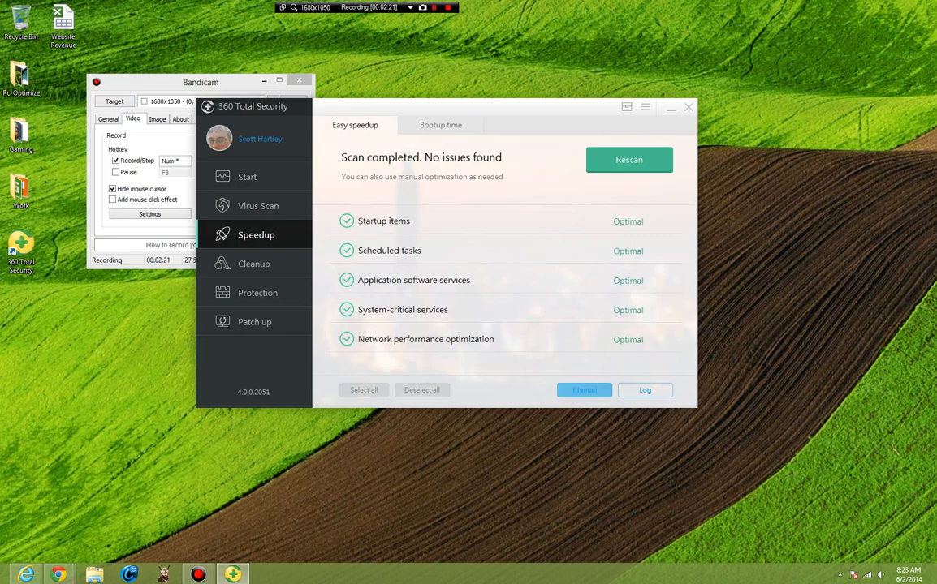
pyautogui.click(584, 390)
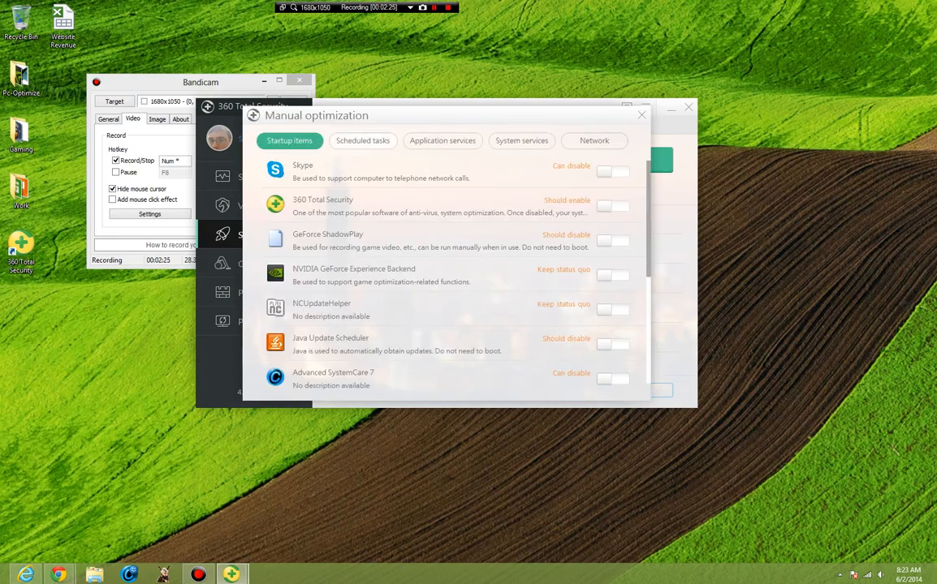
pyautogui.scroll(-3, 447, 276)
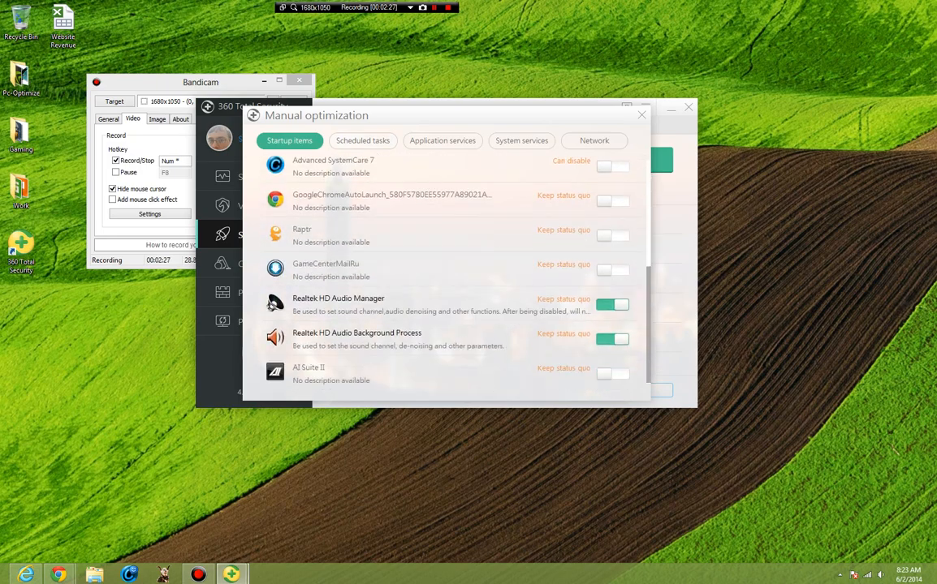
# Examine the scheduled tasks in the manual optimization and their enable or disable recommendations
pyautogui.click(362, 141)
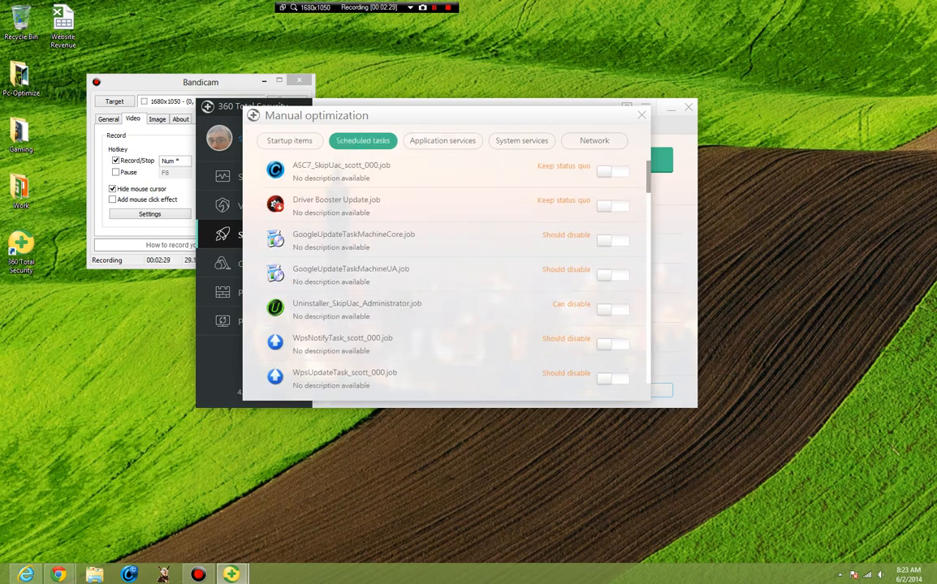
pyautogui.scroll(-5, 446, 276)
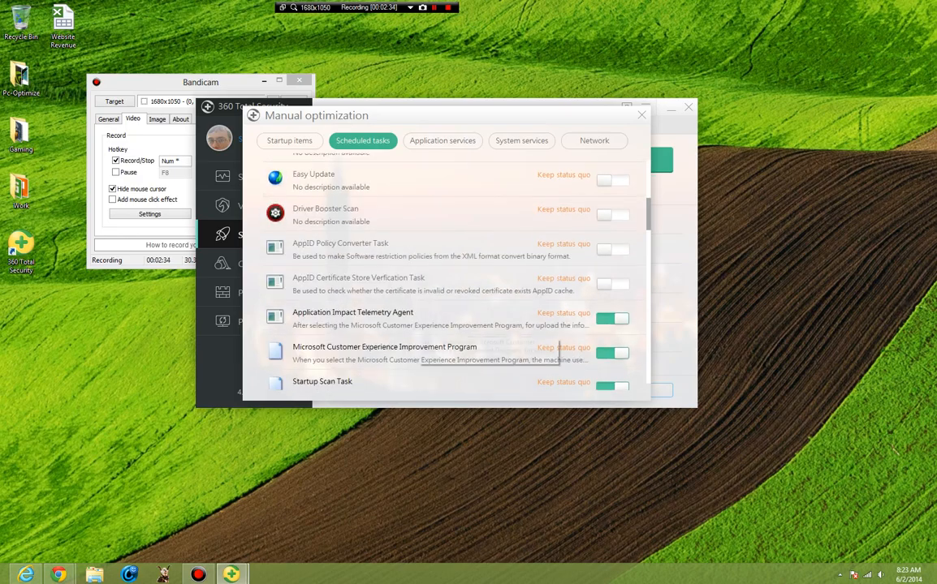
pyautogui.scroll(-5, 447, 276)
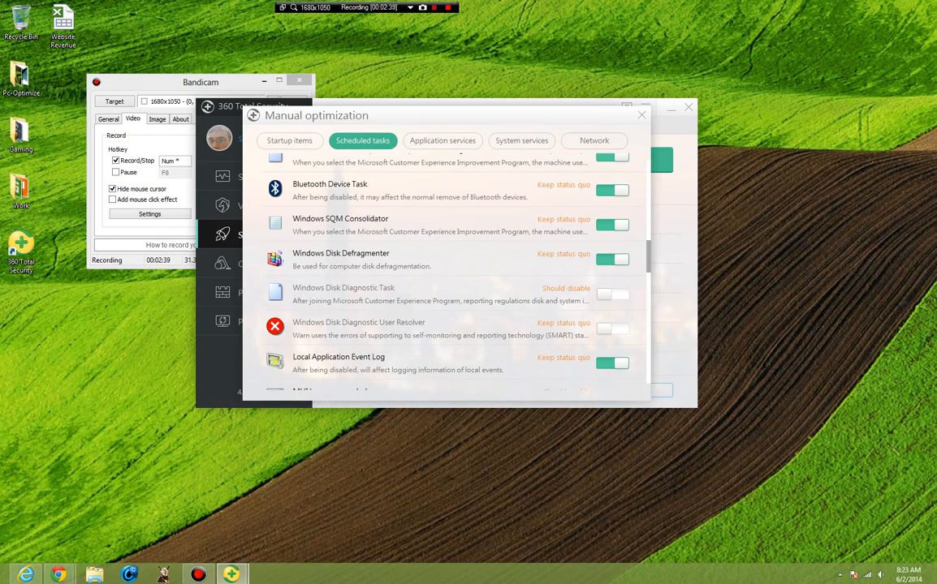
pyautogui.scroll(-5, 446, 268)
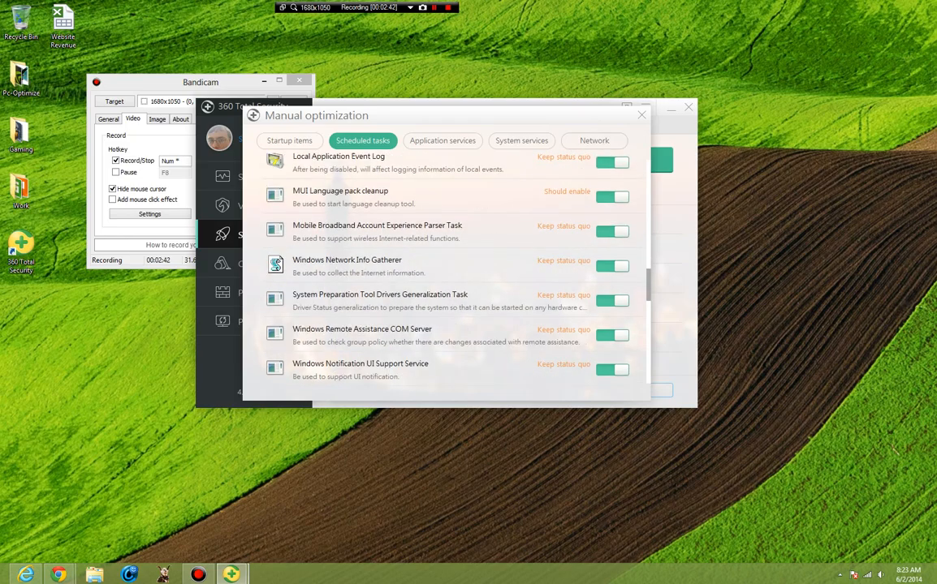
pyautogui.scroll(-1, 447, 268)
pyautogui.scroll(-5, 447, 268)
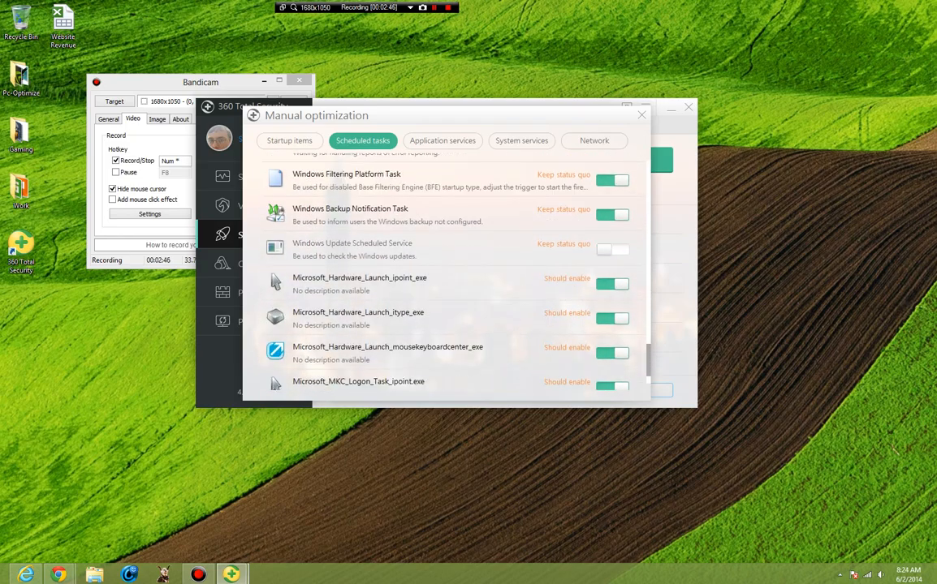
pyautogui.scroll(-1, 446, 268)
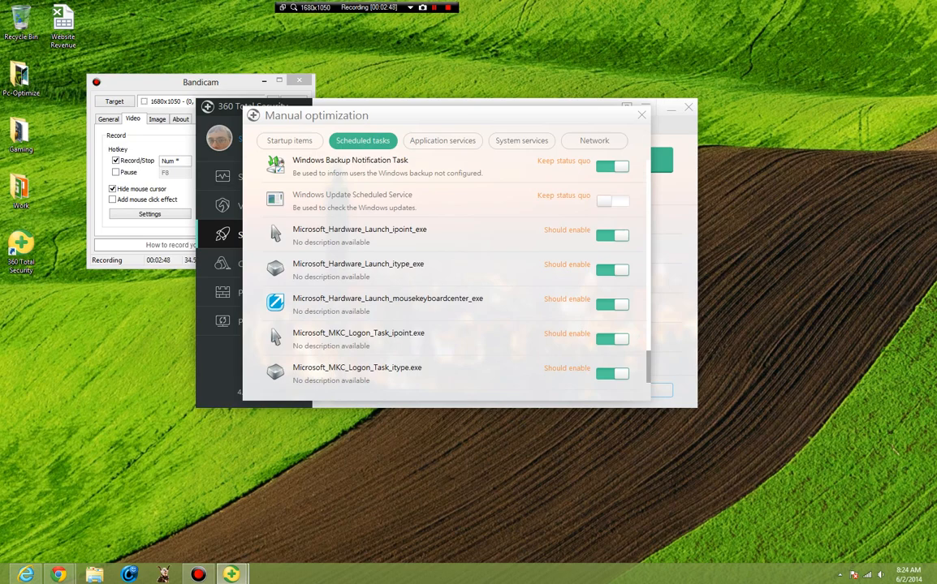
# Examine the application services in the manual optimization through to the end of the list
pyautogui.click(442, 141)
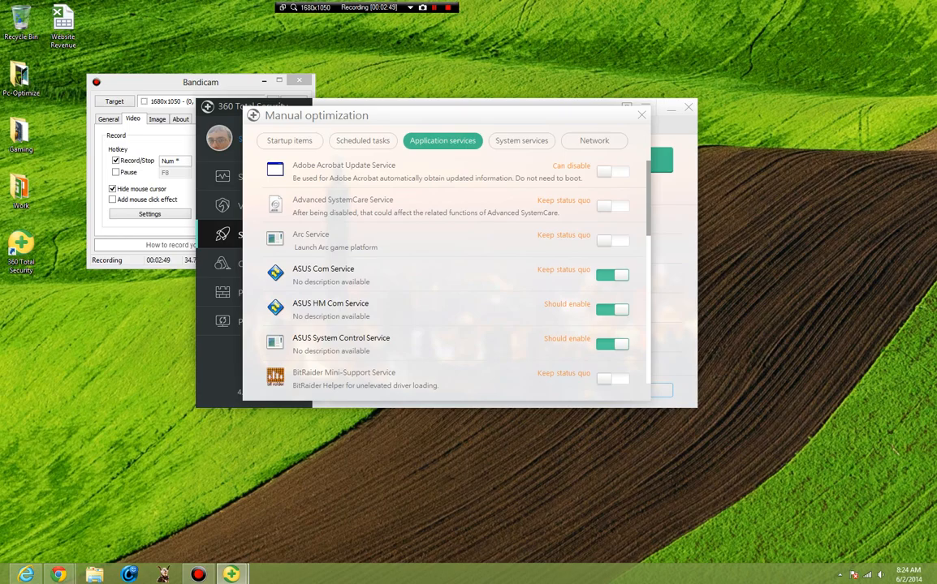
pyautogui.scroll(-2, 446, 276)
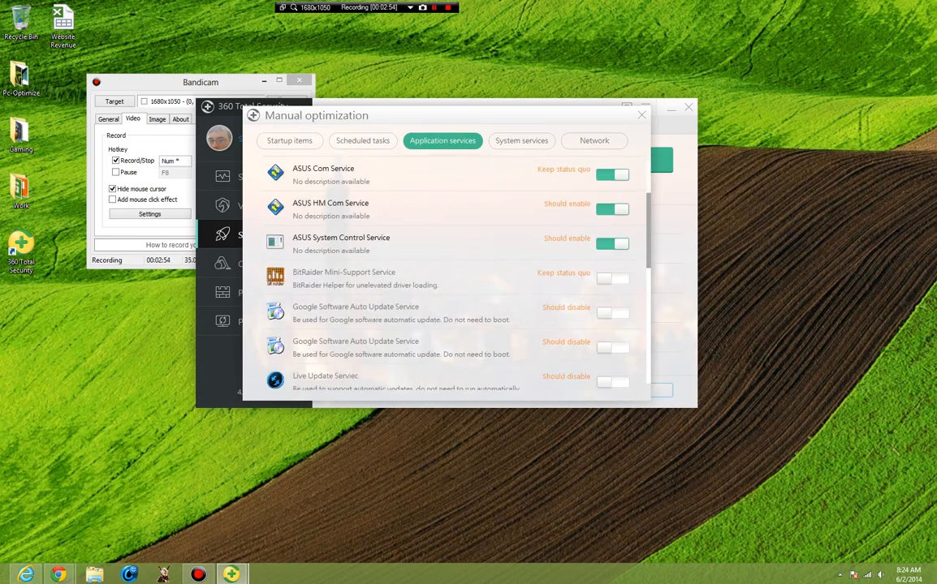
pyautogui.scroll(-2, 446, 276)
pyautogui.scroll(-1, 446, 276)
pyautogui.scroll(-3, 447, 276)
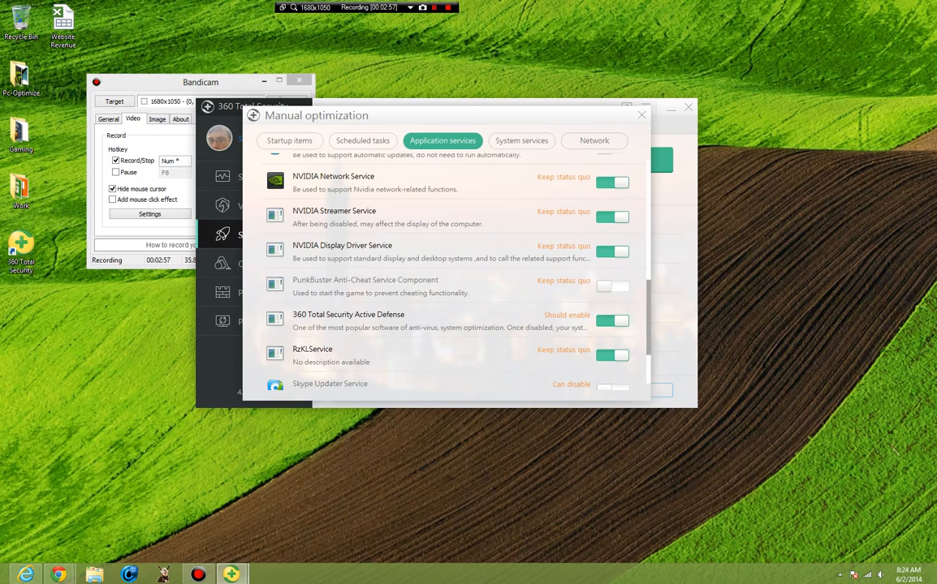
pyautogui.scroll(-2, 446, 276)
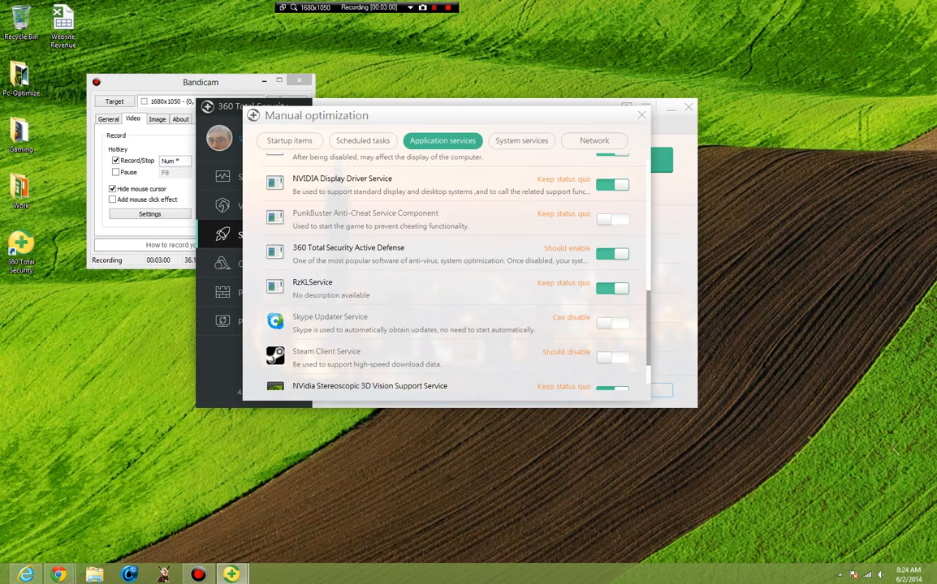
pyautogui.scroll(-2, 446, 267)
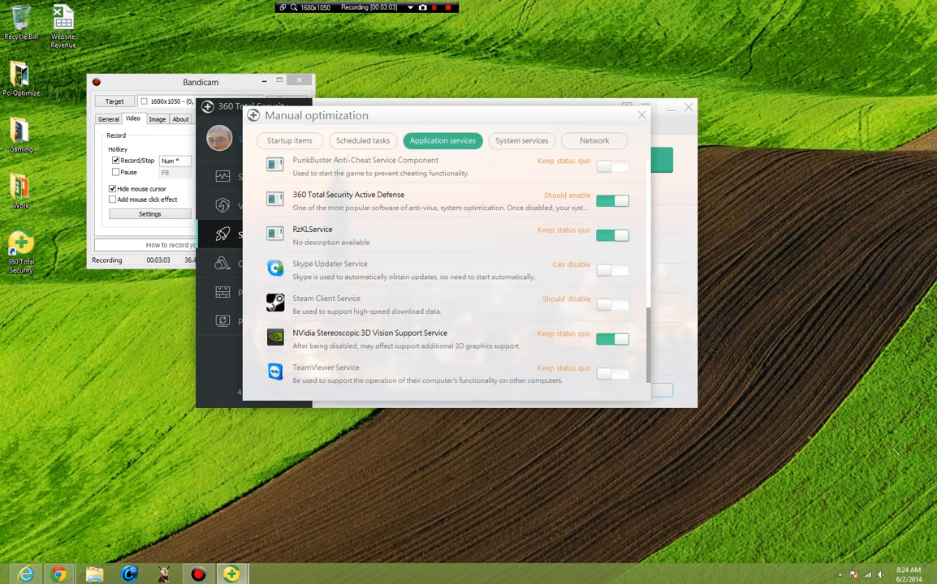
# Examine the Windows system services in the manual optimization through to the end of the list
pyautogui.click(521, 140)
pyautogui.scroll(-5, 446, 276)
pyautogui.scroll(-15, 447, 276)
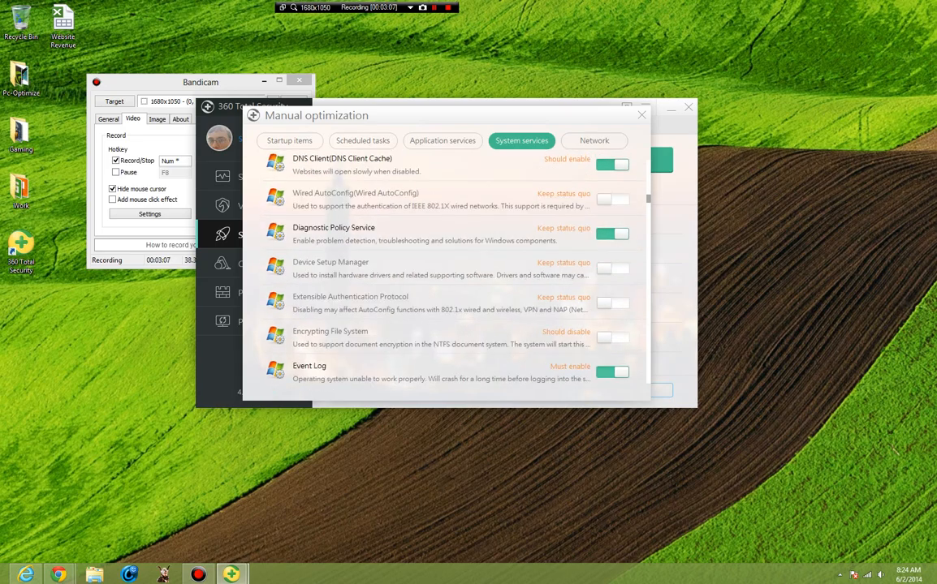
pyautogui.scroll(-20, 446, 268)
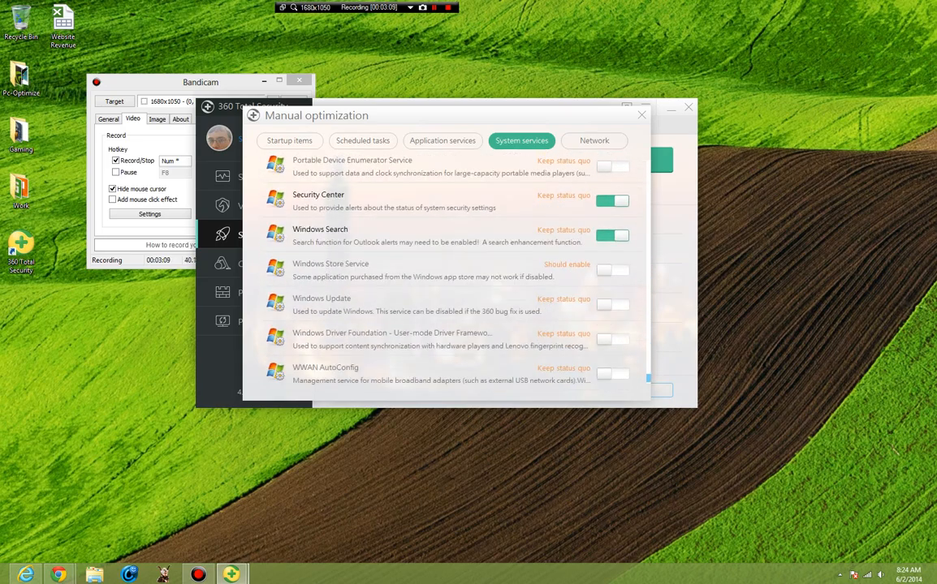
pyautogui.scroll(1, 446, 268)
# Enable the network optimization for default packet life, which avoids wasting traffic and improves network speed
pyautogui.click(594, 140)
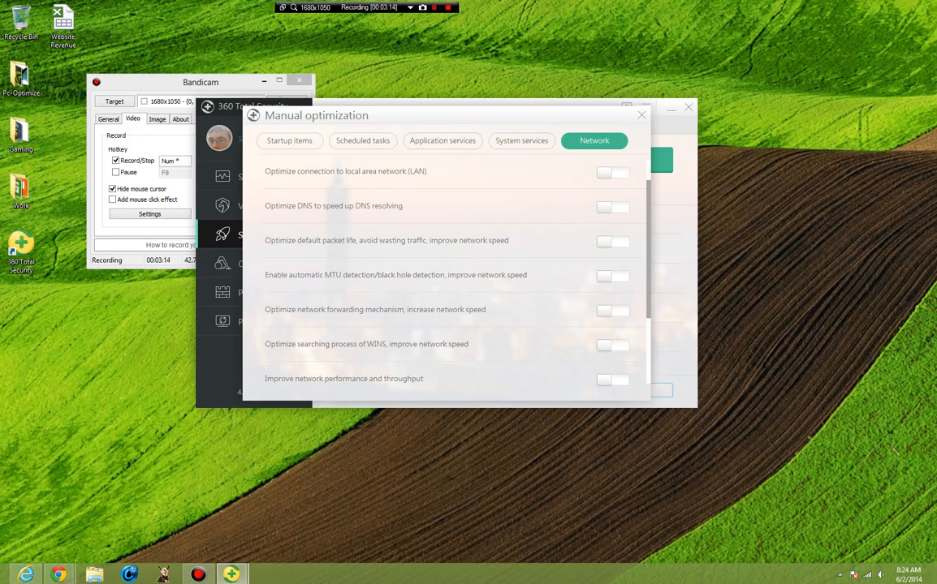
pyautogui.scroll(-3, 447, 267)
pyautogui.scroll(4, 447, 268)
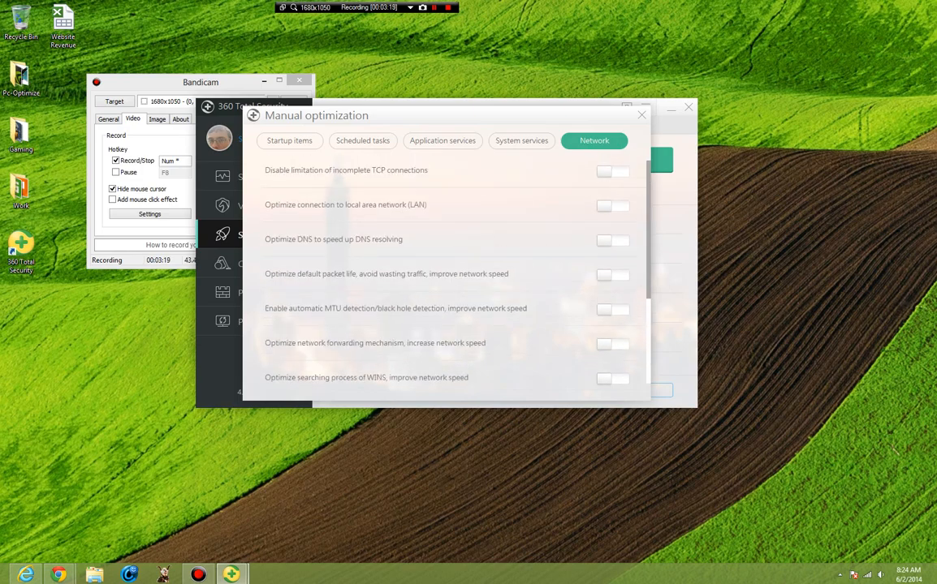
pyautogui.click(612, 275)
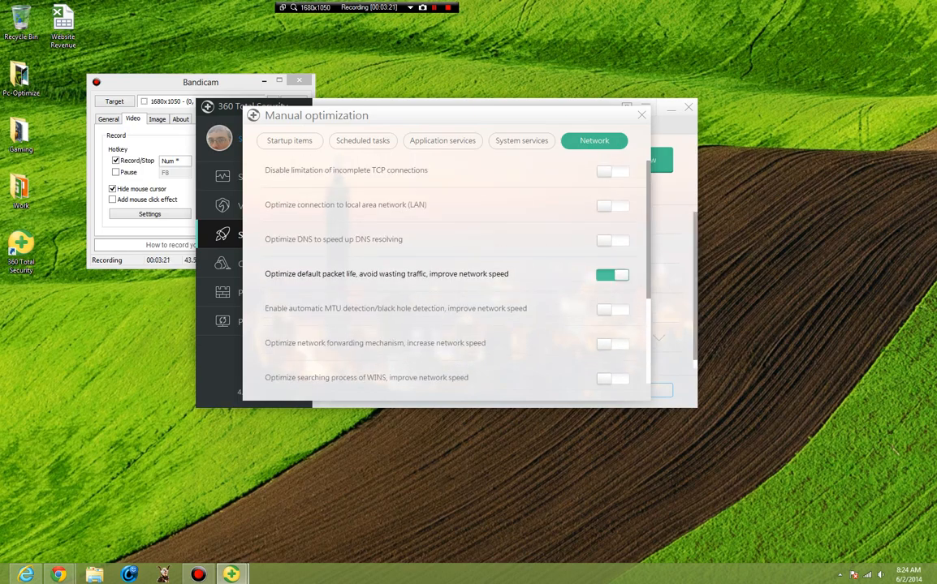
# Turn off the network optimization for default packet life and close the manual optimization window
pyautogui.click(612, 275)
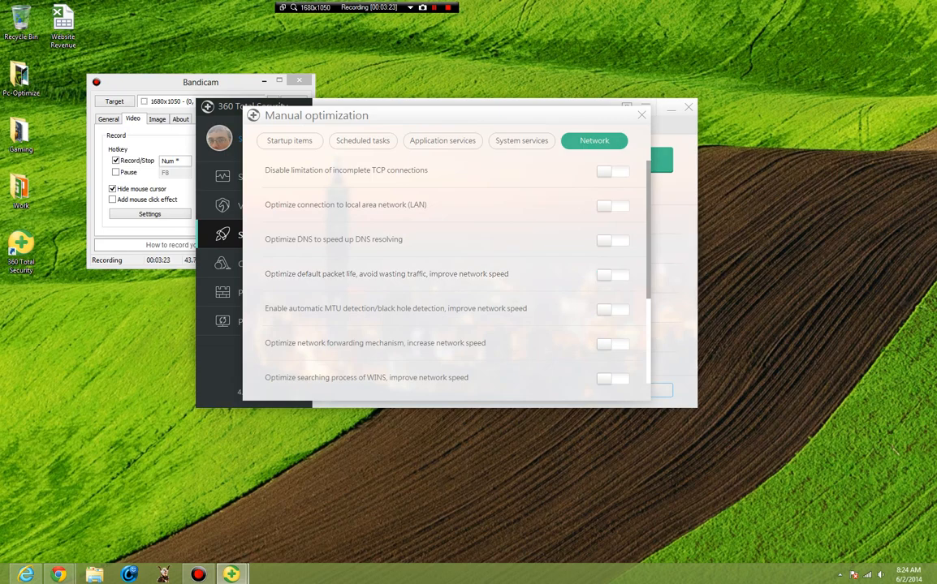
pyautogui.click(642, 114)
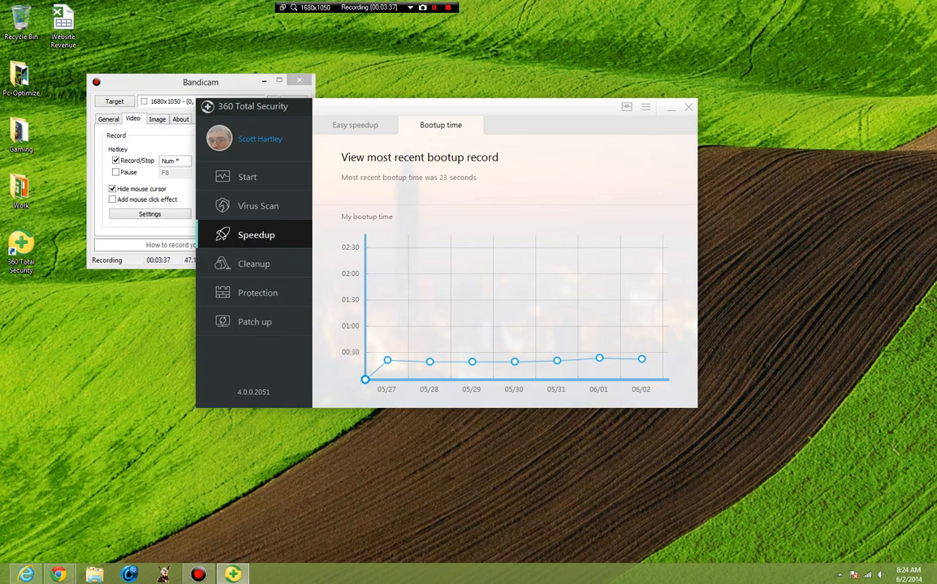
# Review the Plug-in cleanup and Junk cleanup categories and collapse both lists
pyautogui.click(254, 263)
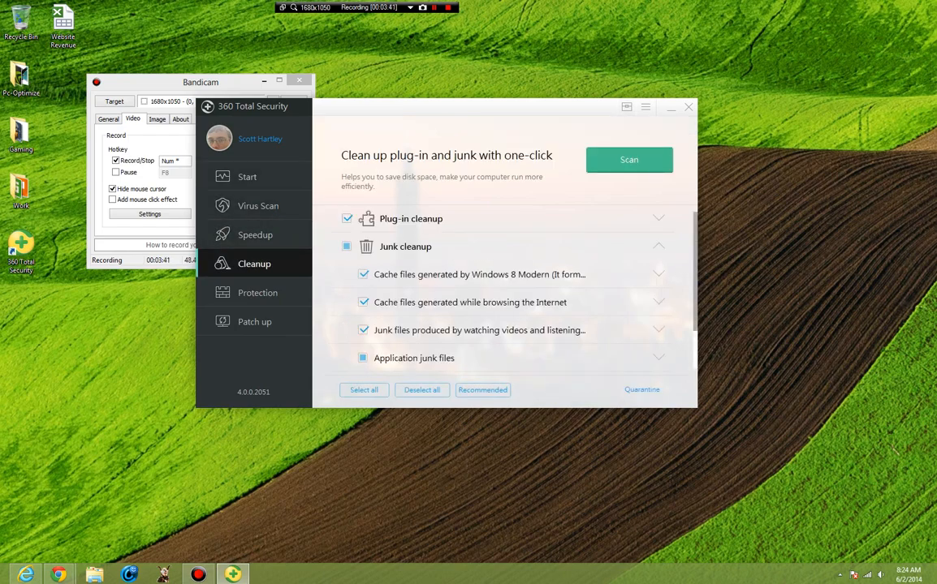
pyautogui.click(658, 219)
pyautogui.click(658, 218)
pyautogui.click(658, 246)
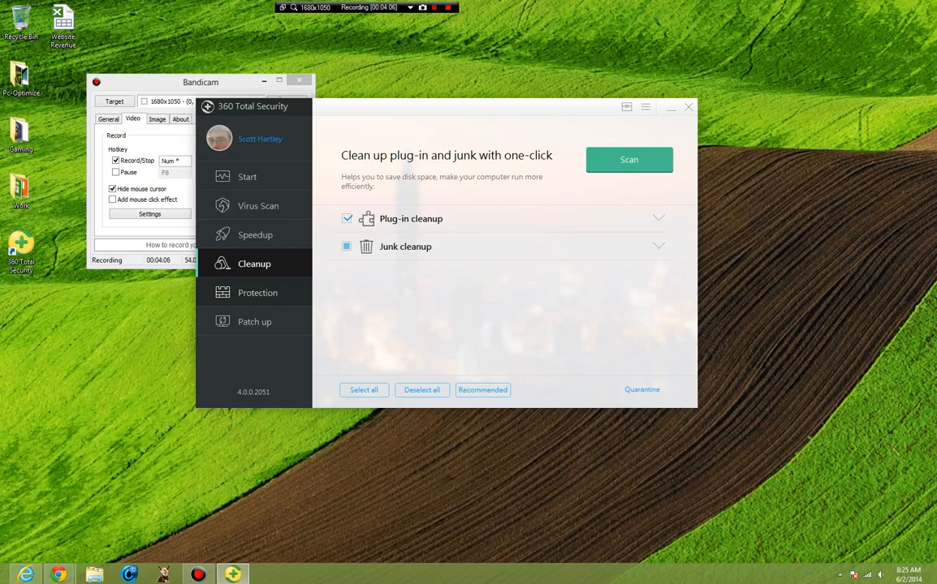
# Review the protection features through to the end of the list and check the available system patches
pyautogui.click(257, 293)
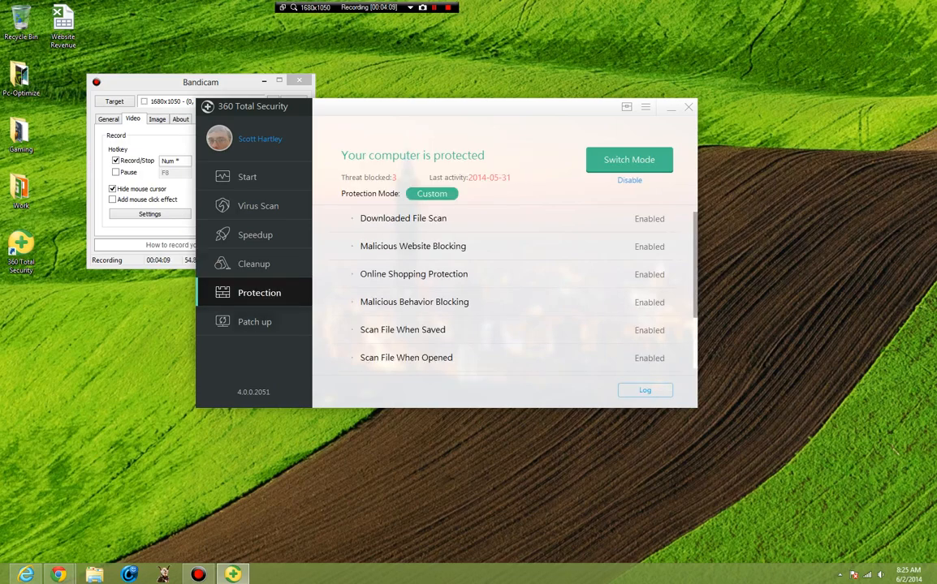
pyautogui.scroll(-2, 503, 292)
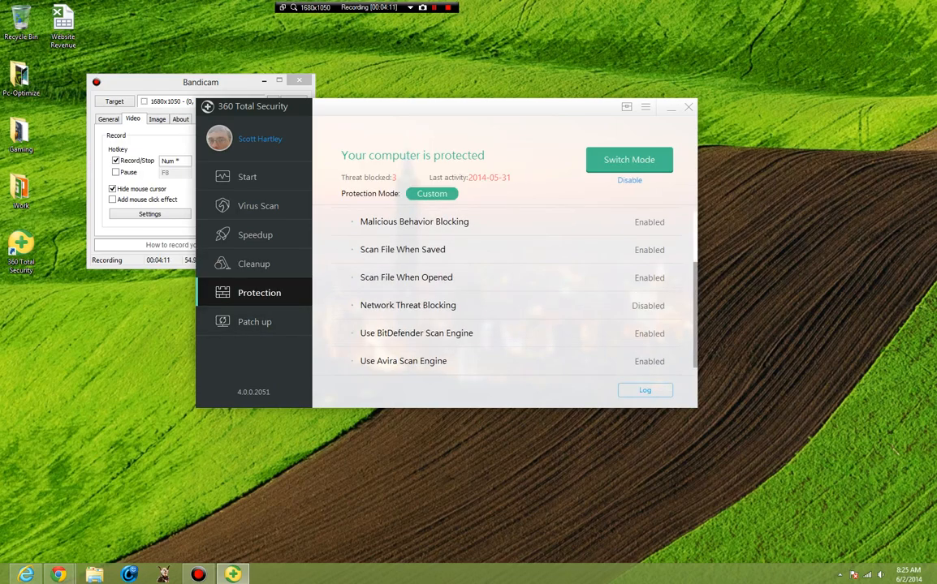
pyautogui.click(255, 321)
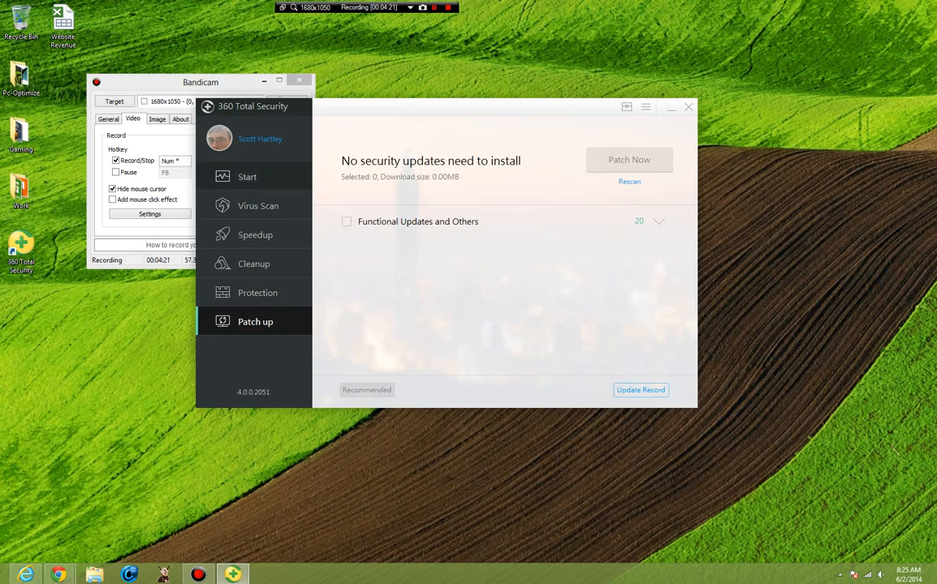
# Return to the Start overview, try to open the Sandbox tool and dismiss its notice
pyautogui.click(247, 177)
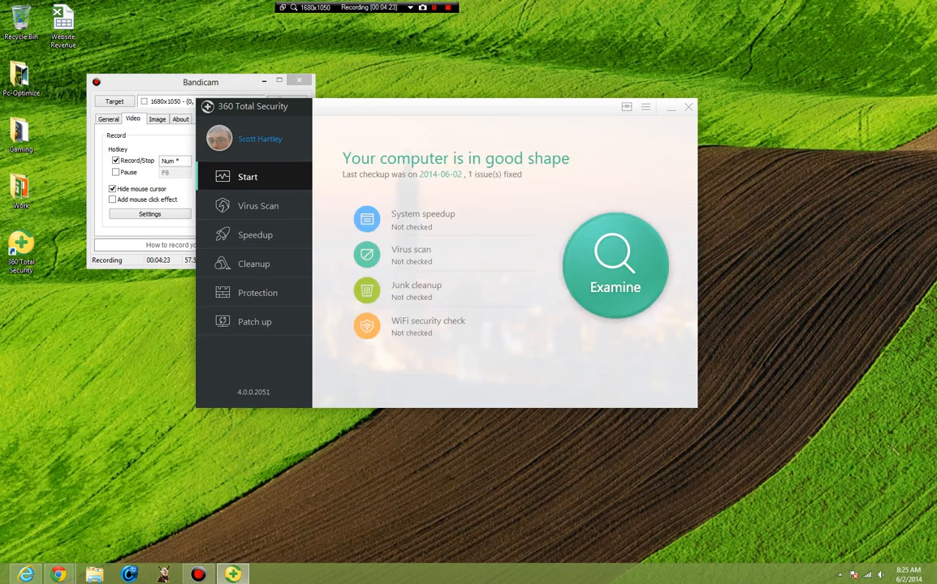
pyautogui.click(627, 106)
pyautogui.click(650, 125)
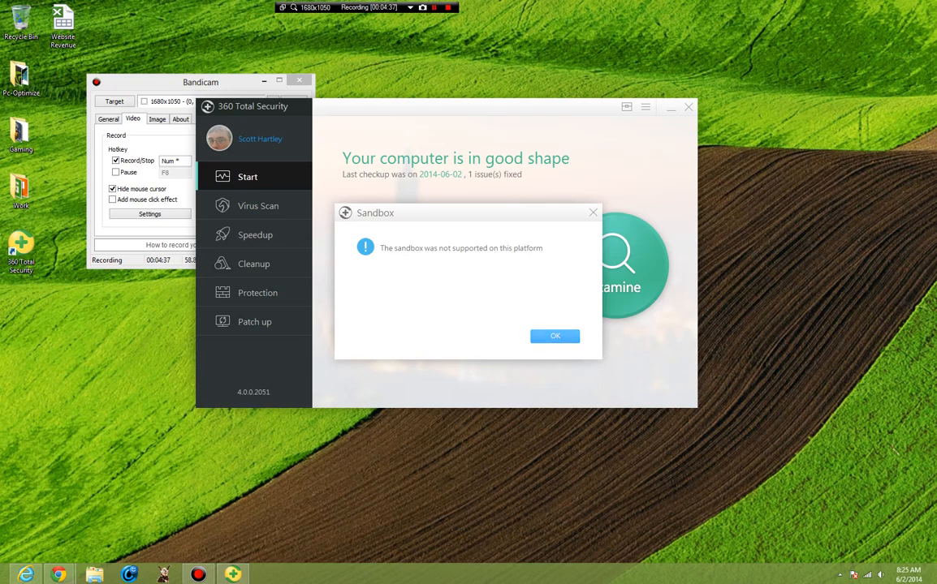
pyautogui.click(555, 336)
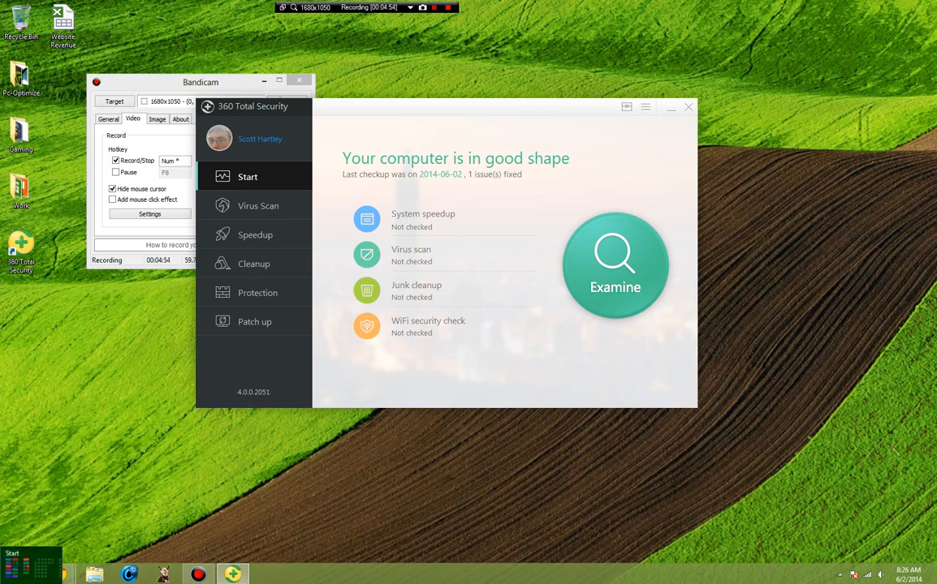
# Search the Windows apps for "paint" and open Paint with a blank canvas
pyautogui.press('super+x')
pyautogui.press('Escape')
pyautogui.press('super')
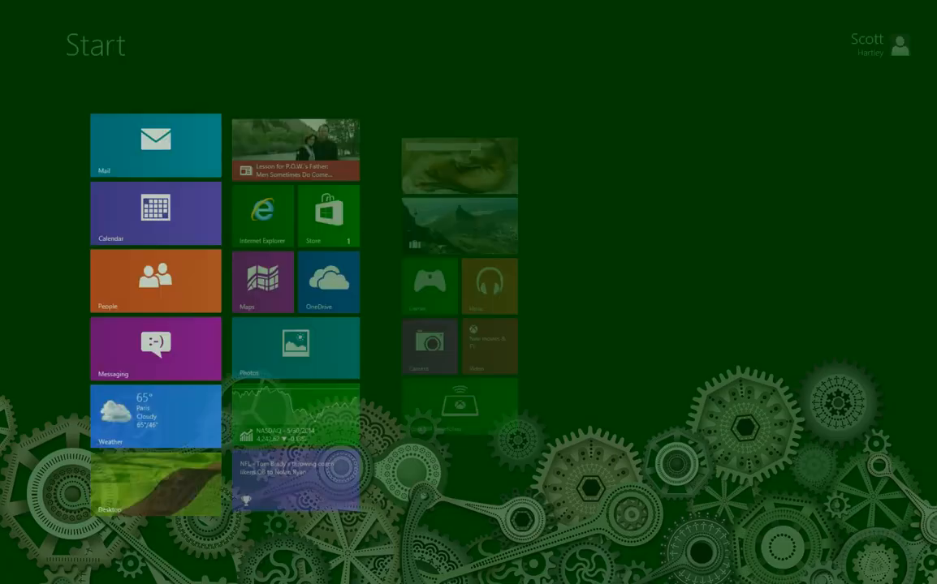
pyautogui.write('paint')
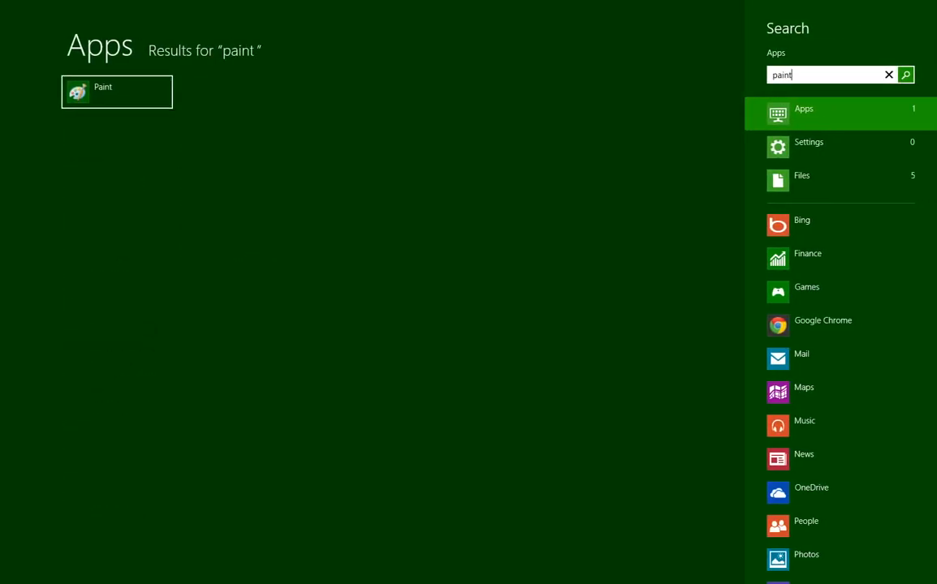
pyautogui.press('Return')
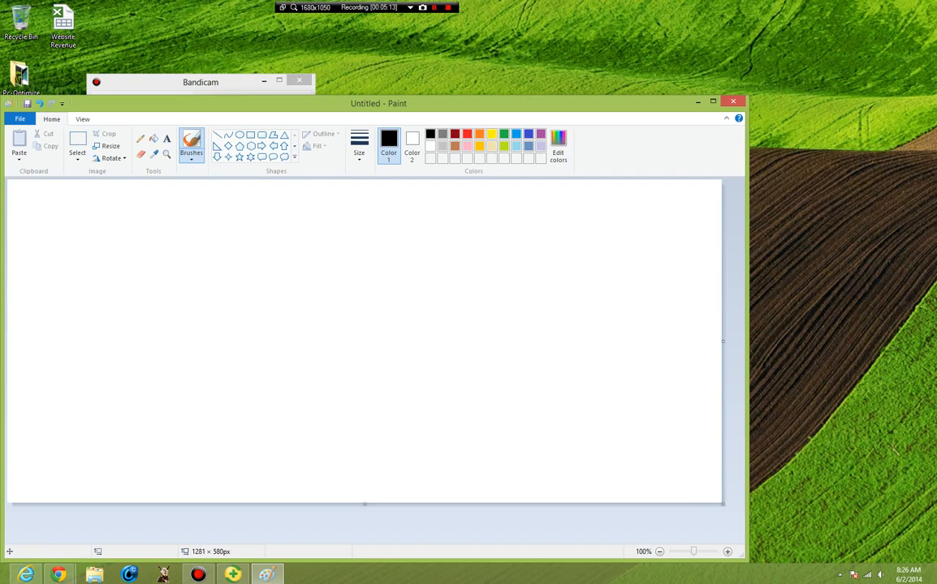
# Draw freehand black curves down the middle of the canvas and a rough box with a corner mark beside them
pyautogui.moveTo(393, 181)
pyautogui.mouseDown()
pyautogui.moveTo(409, 501)
pyautogui.moveTo(395, 188)
pyautogui.moveTo(426, 499)
pyautogui.moveTo(458, 253)
pyautogui.mouseUp()
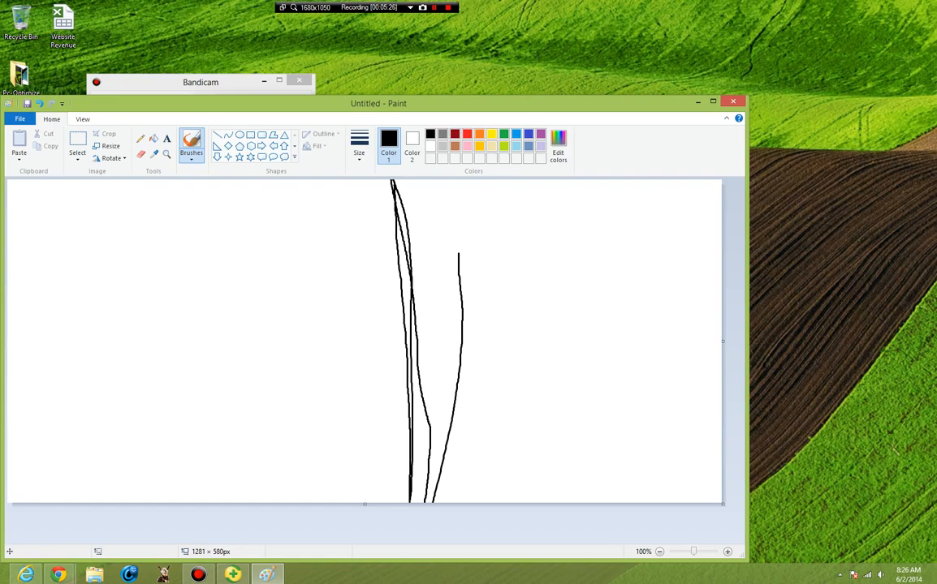
pyautogui.moveTo(452, 180)
pyautogui.mouseDown()
pyautogui.moveTo(519, 391)
pyautogui.moveTo(523, 501)
pyautogui.mouseUp()
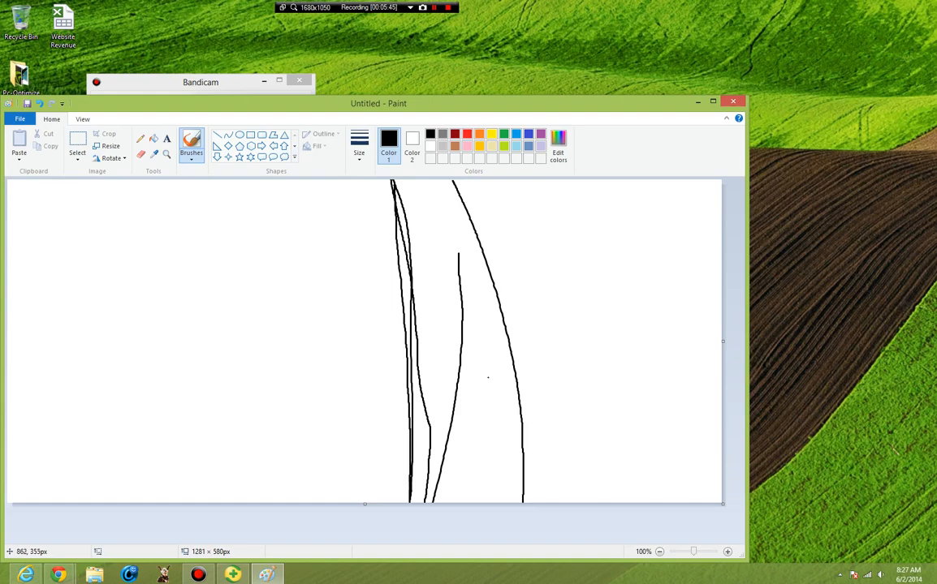
pyautogui.moveTo(454, 183); pyautogui.dragTo(722, 213)
pyautogui.moveTo(527, 426); pyautogui.dragTo(722, 422)
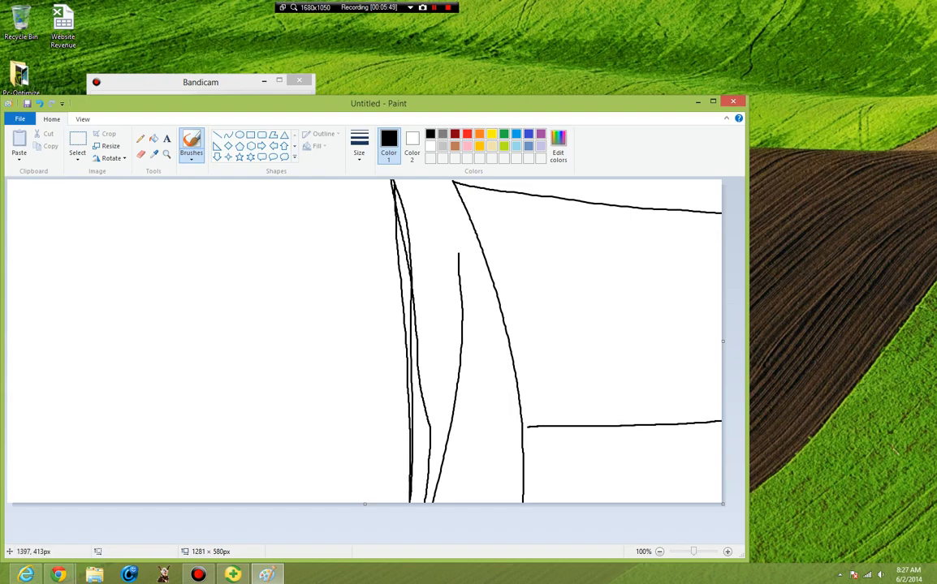
pyautogui.moveTo(686, 215); pyautogui.dragTo(687, 443)
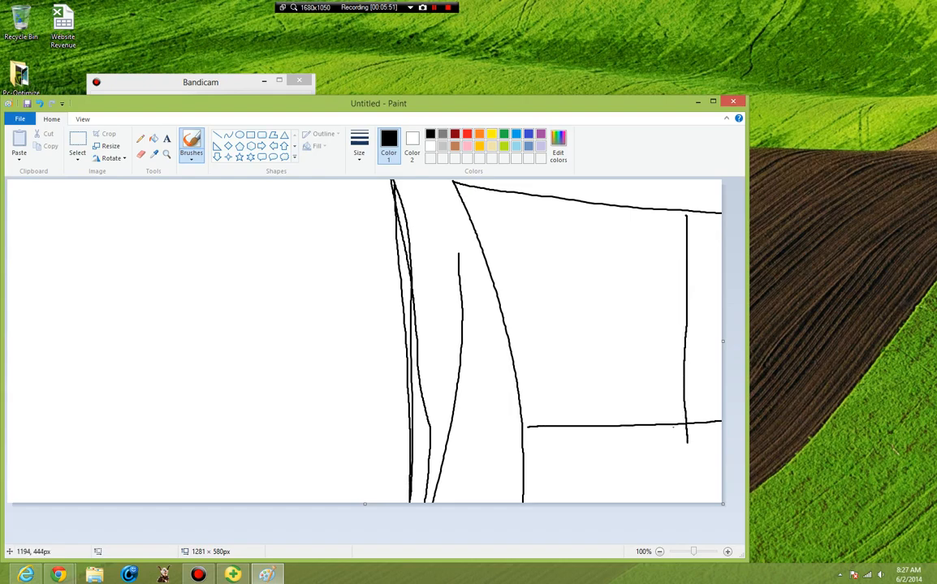
pyautogui.moveTo(535, 426); pyautogui.dragTo(516, 432)
pyautogui.moveTo(687, 221); pyautogui.dragTo(689, 202)
pyautogui.moveTo(472, 236)
pyautogui.mouseDown()
pyautogui.moveTo(517, 208)
pyautogui.moveTo(516, 189)
pyautogui.moveTo(493, 243)
pyautogui.moveTo(508, 225)
pyautogui.moveTo(513, 238)
pyautogui.mouseUp()
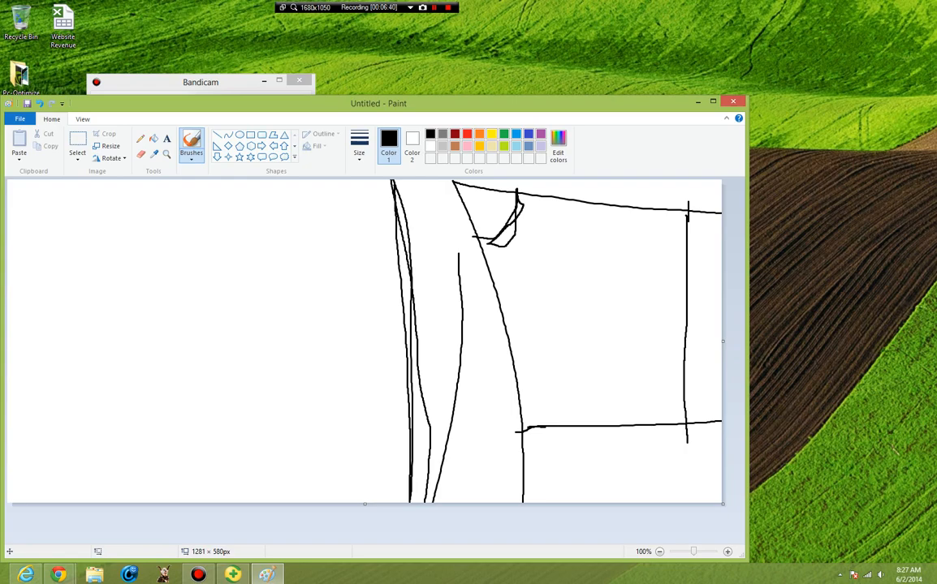
# Close Paint without saving the drawing
pyautogui.click(733, 100)
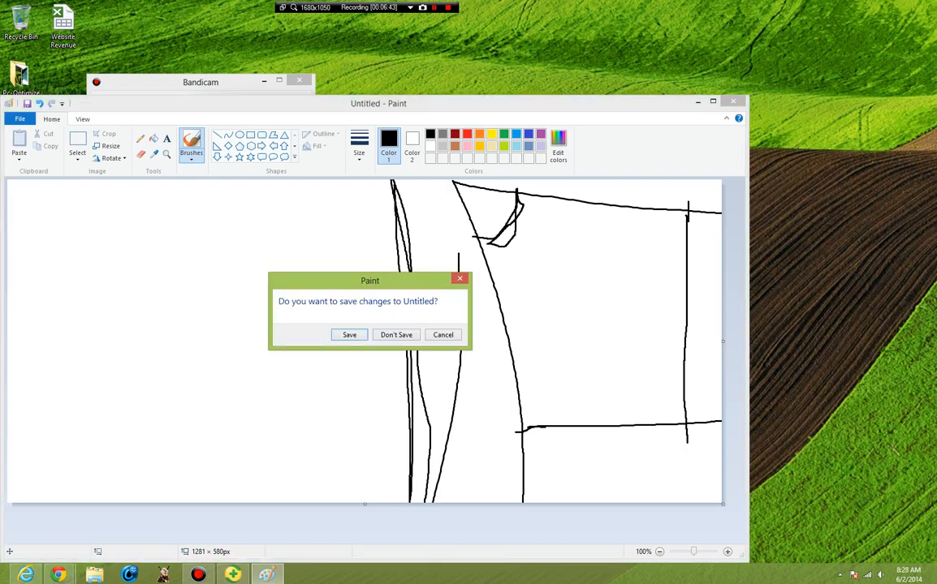
pyautogui.click(396, 335)
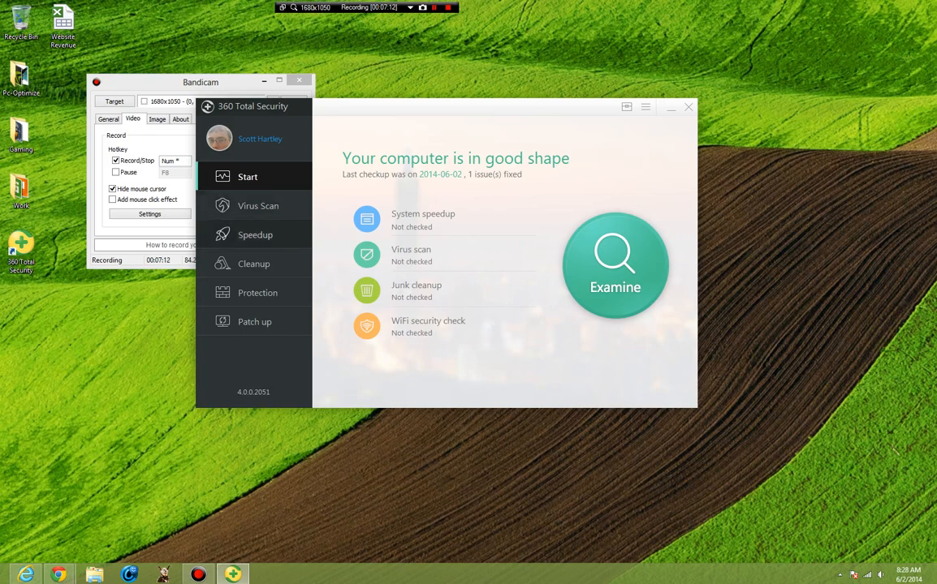
# View the most recent bootup time record in the Speedup section
pyautogui.click(256, 235)
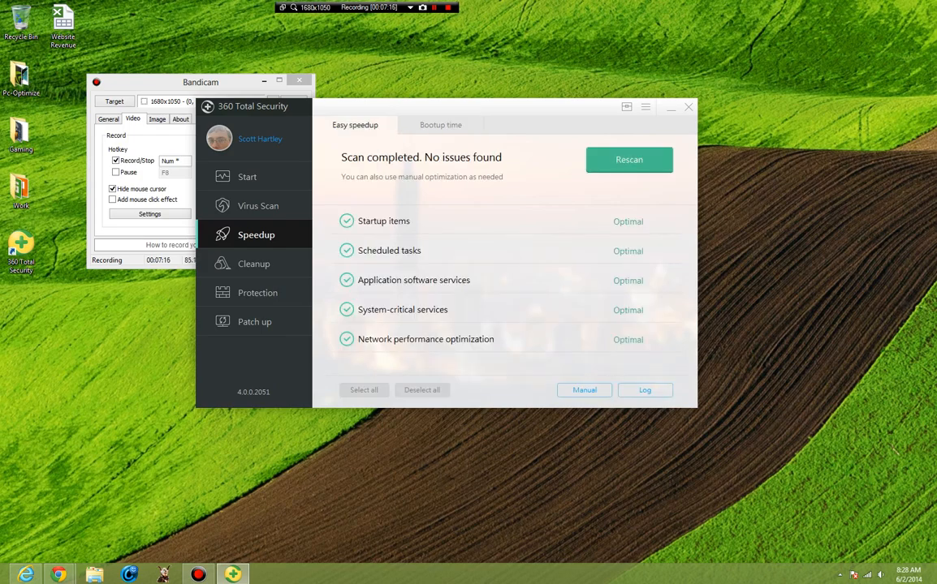
pyautogui.click(440, 125)
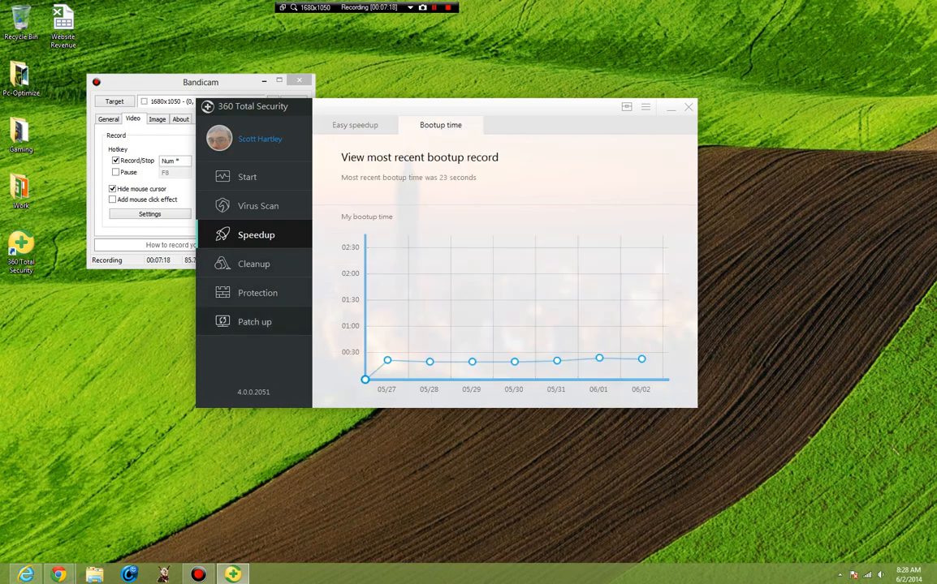